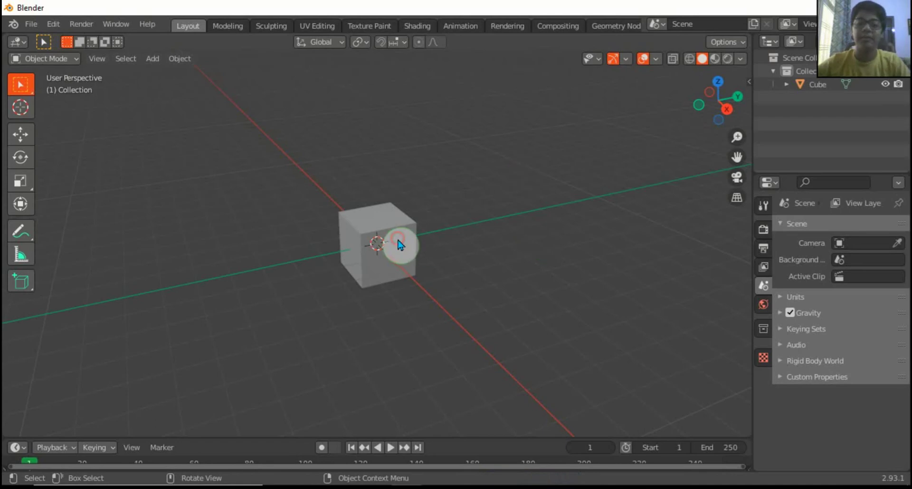
Select the default cube and set its X scale to 0.2 and its Z scale to 1.5
click(401, 244)
click(854, 370)
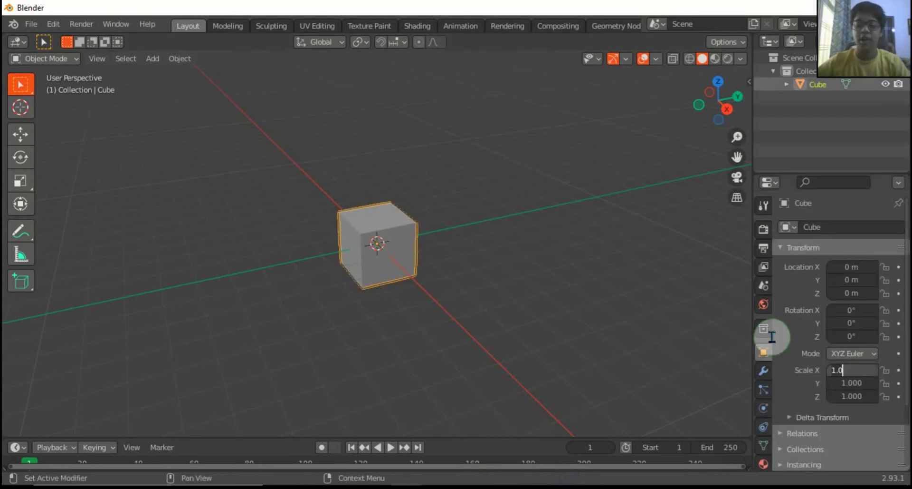
text(0.2)
key(Return)
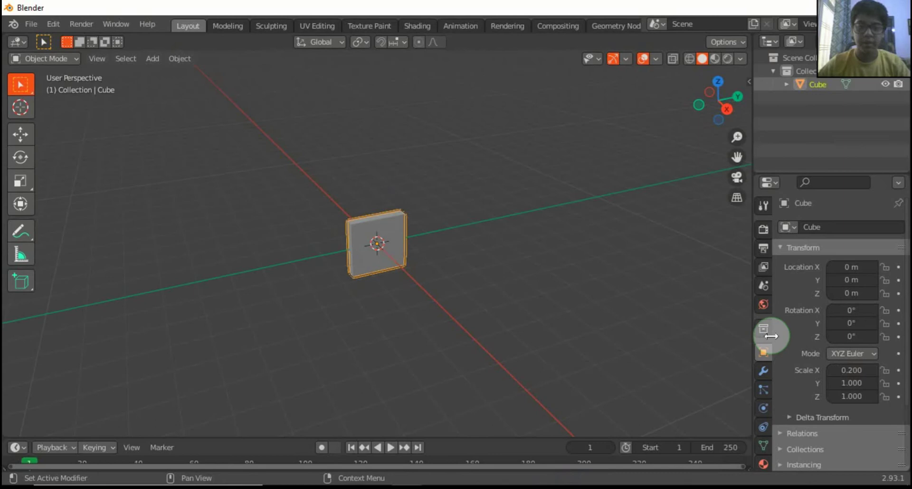
mouse_move(718, 99)
mouse_down()
mouse_move(694, 101)
mouse_move(709, 101)
mouse_up()
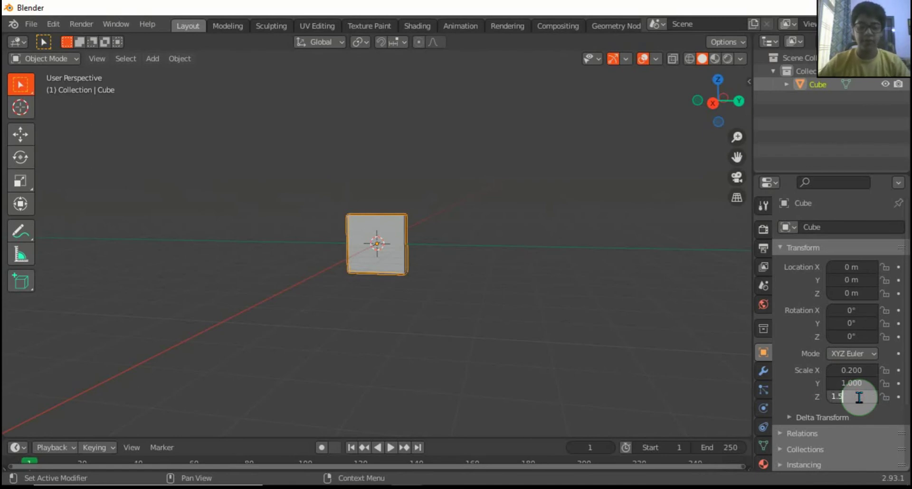
key(Return)
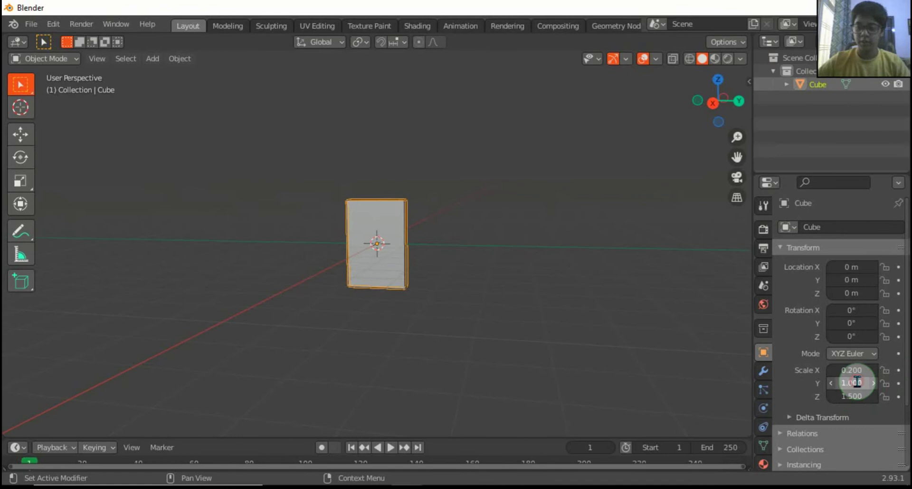
Widen the thin slab by setting its Y scale to 3
click(857, 381)
text(2)
key(Return)
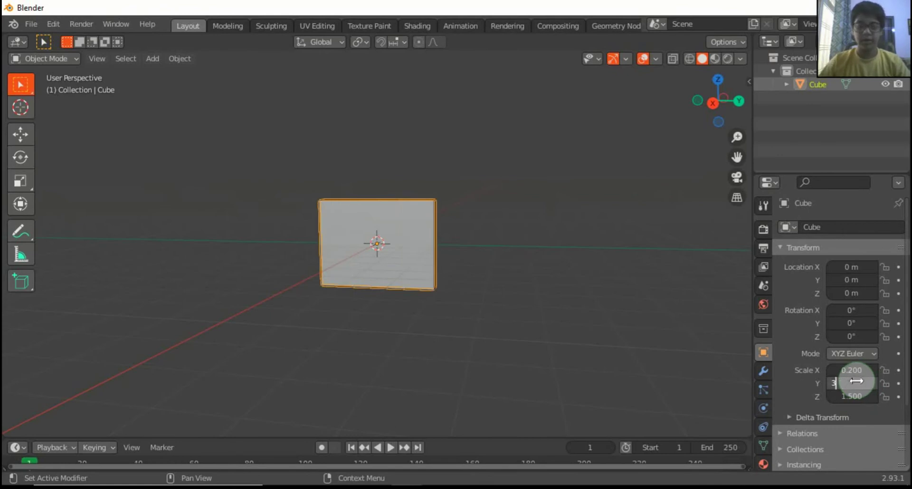
click(857, 380)
text(3)
key(Return)
Enlarge the slab uniformly to a scale of about 0.54 in X, 8.16 in Y and 4.08 in Z
drag(719, 100, 418, 149)
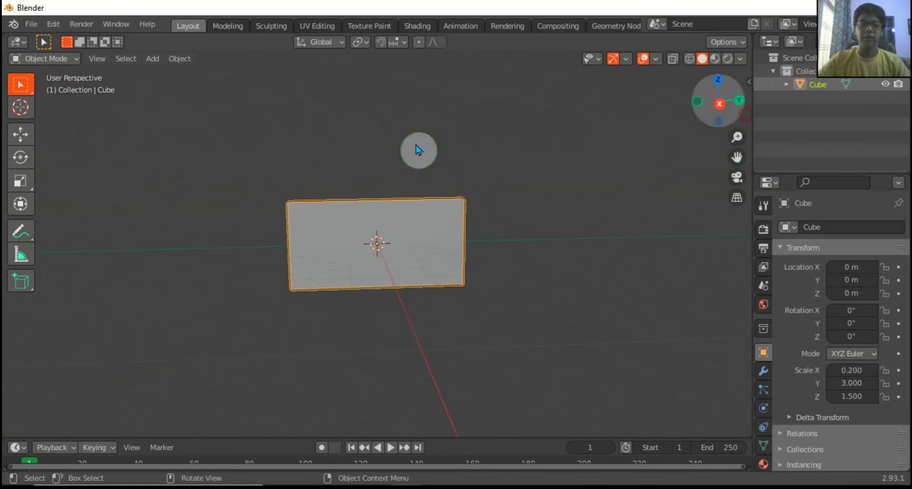
click(20, 180)
drag(388, 248, 405, 254)
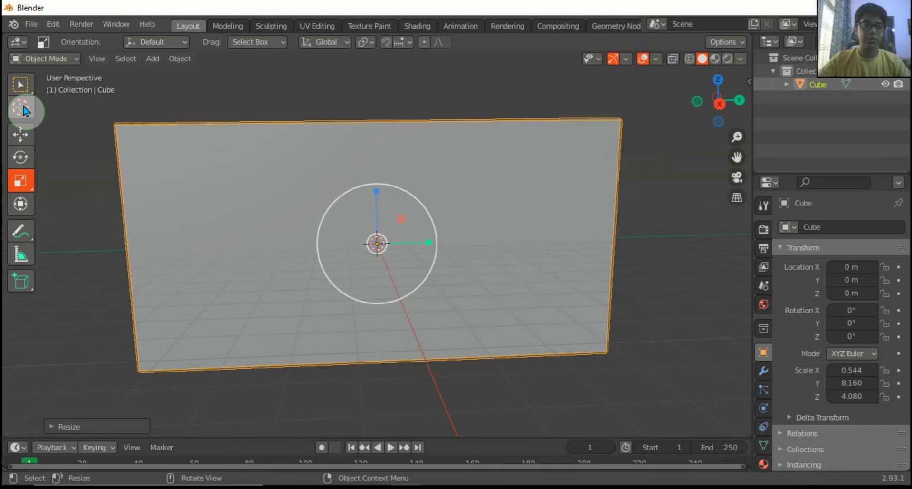
Activate the Move tool and reduce the enlarged slab's X scale to 0.2
click(21, 136)
click(712, 246)
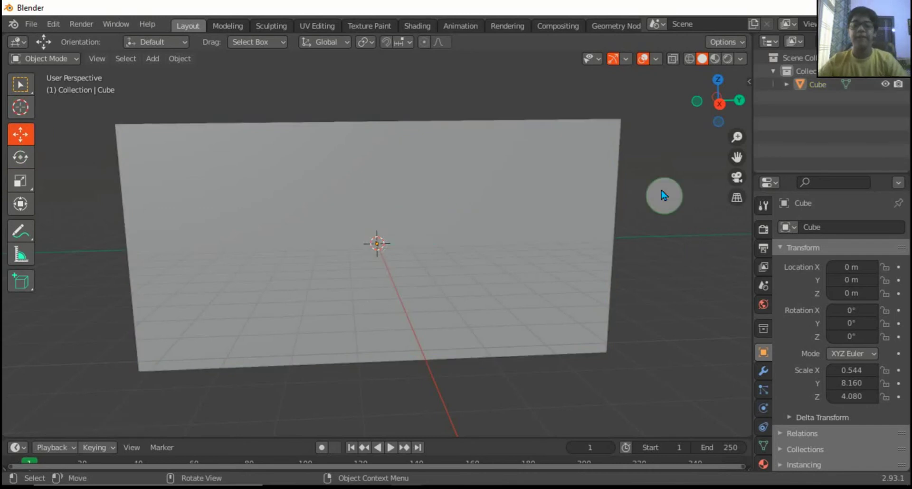
drag(723, 106, 713, 119)
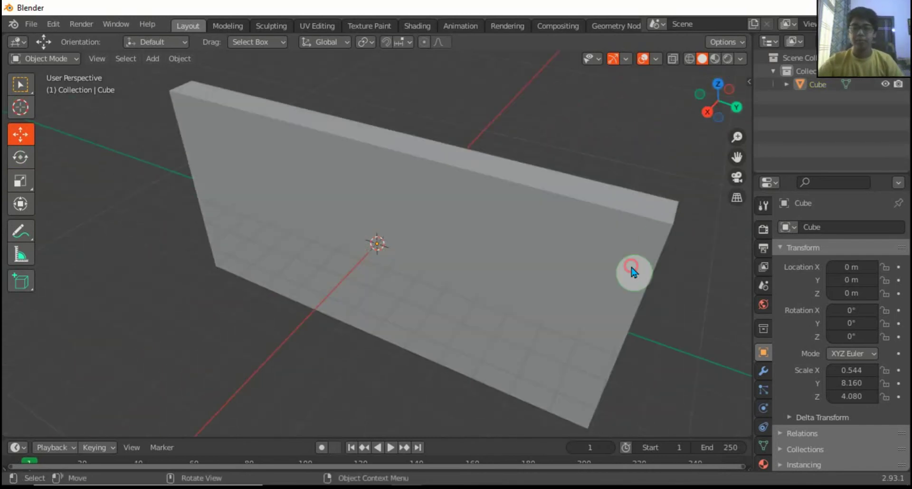
click(631, 272)
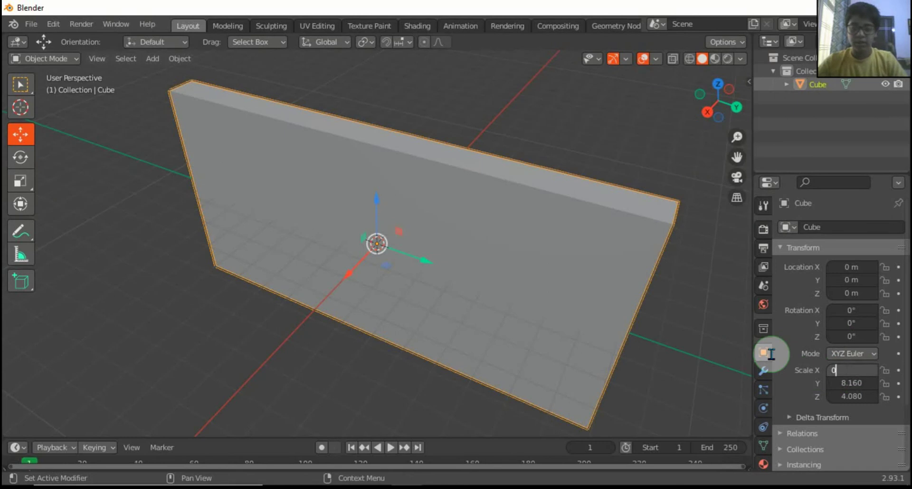
text(0.2)
key(Return)
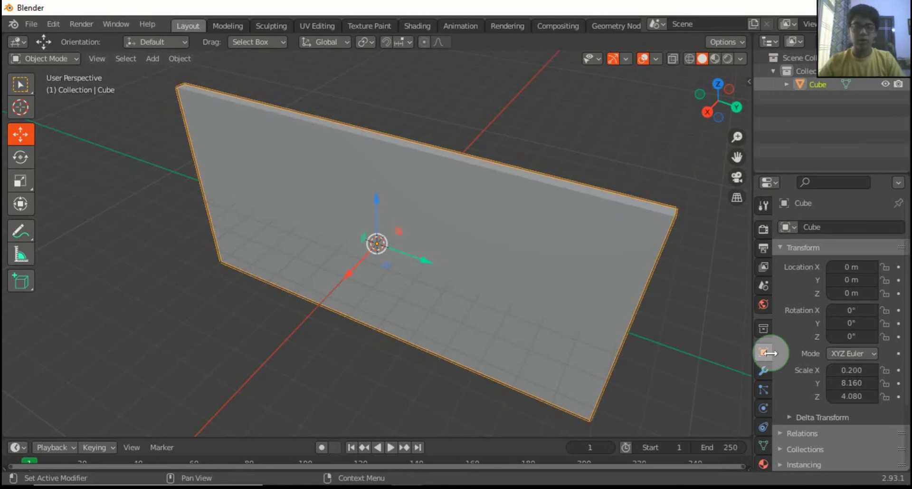
Flatten the slab to sheet thickness by setting its X scale to 0.01, and deselect it
drag(727, 92, 717, 101)
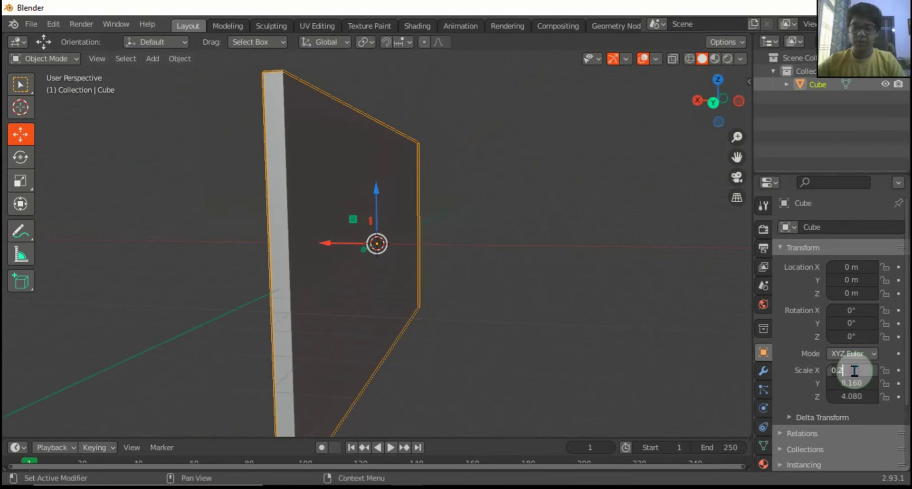
key(Return)
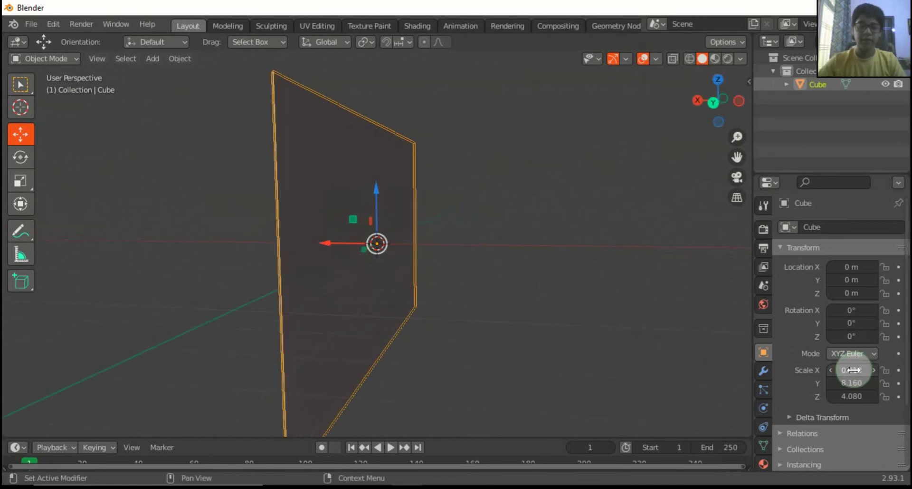
click(513, 252)
Divide the sheet into three equal horizontal stripes in Edit Mode with two centred loop cuts
mouse_move(704, 117)
mouse_down()
mouse_move(717, 116)
mouse_move(664, 159)
mouse_up()
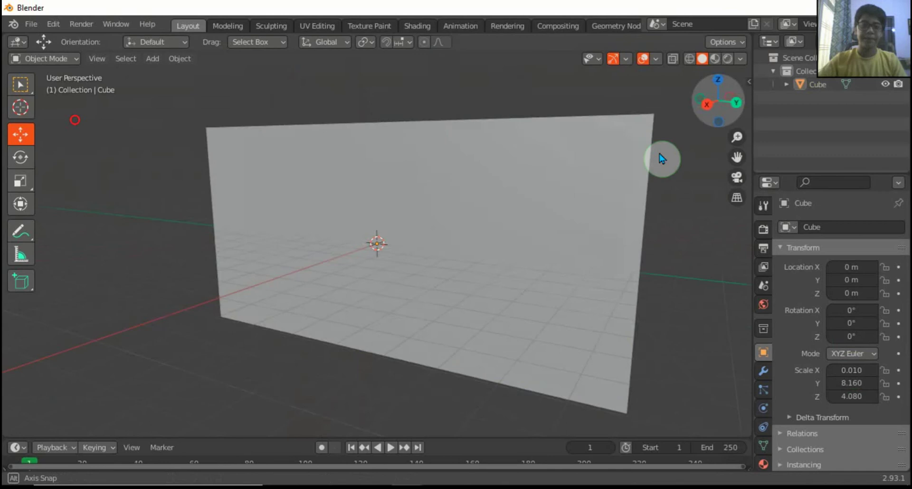
click(455, 257)
click(45, 58)
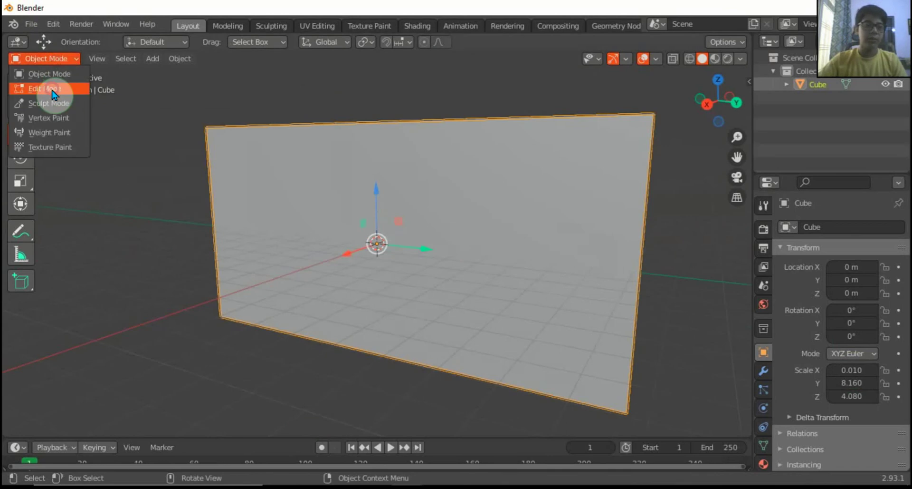
click(47, 89)
key(ctrl+r)
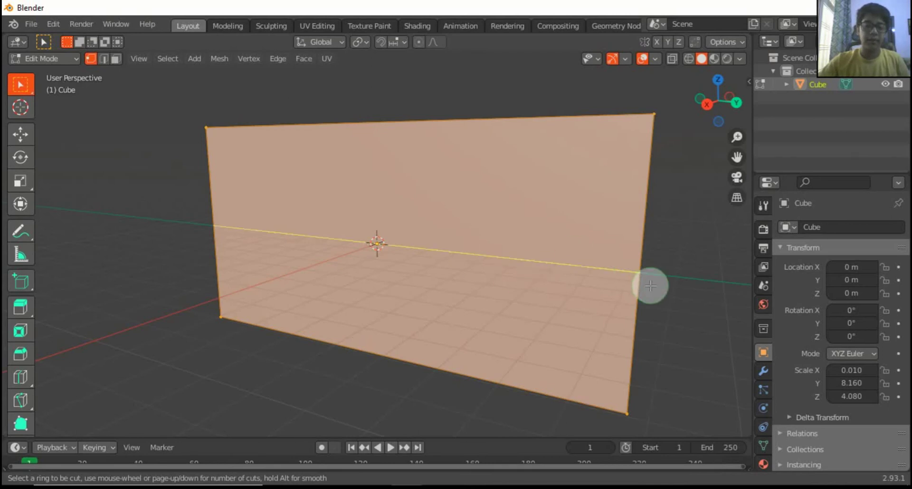
scroll(651, 286, up, 1)
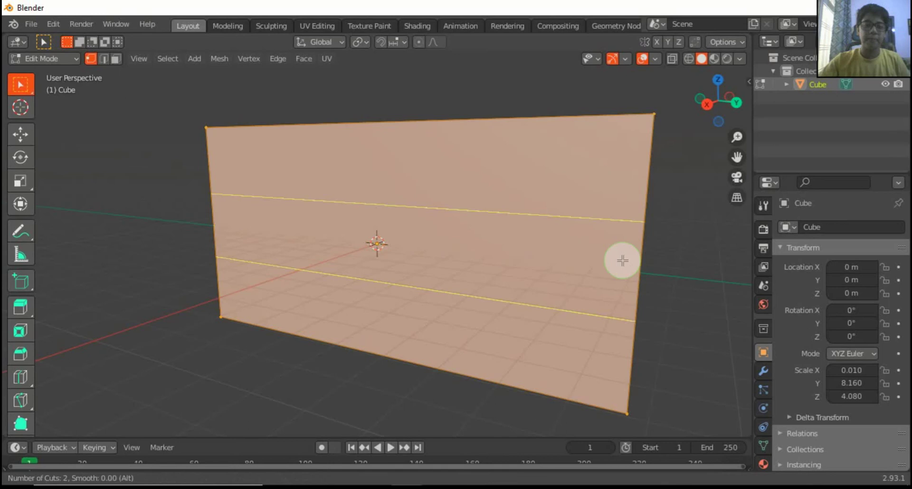
click(622, 260)
right_click(623, 260)
click(707, 257)
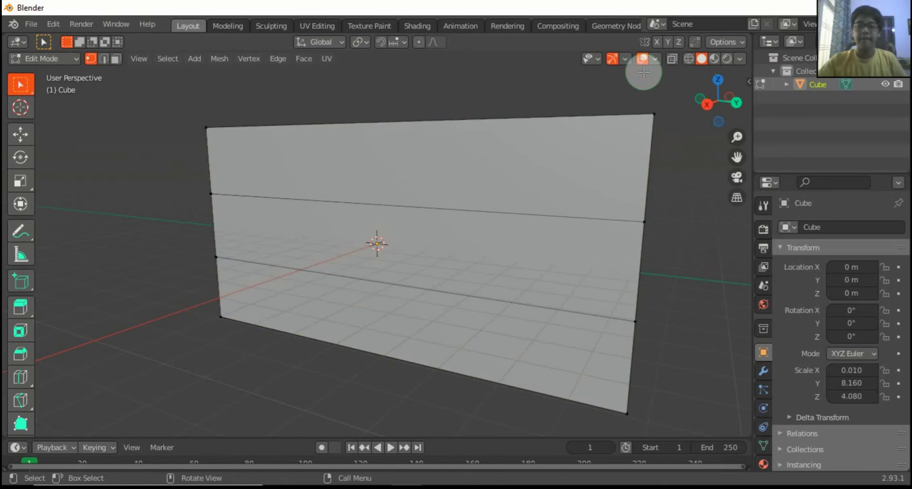
Select the upper stripe's face, change the sheet's material surface to Emission and show the viewport in Material Preview
click(115, 58)
click(433, 195)
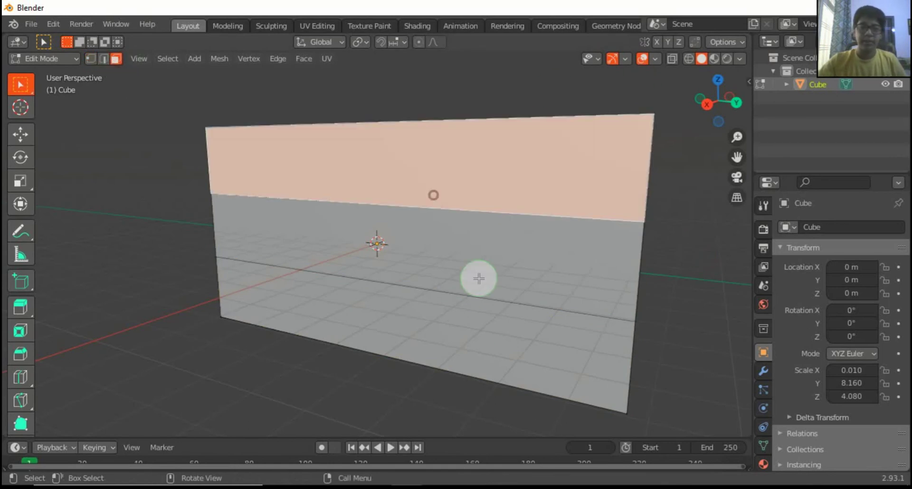
click(764, 462)
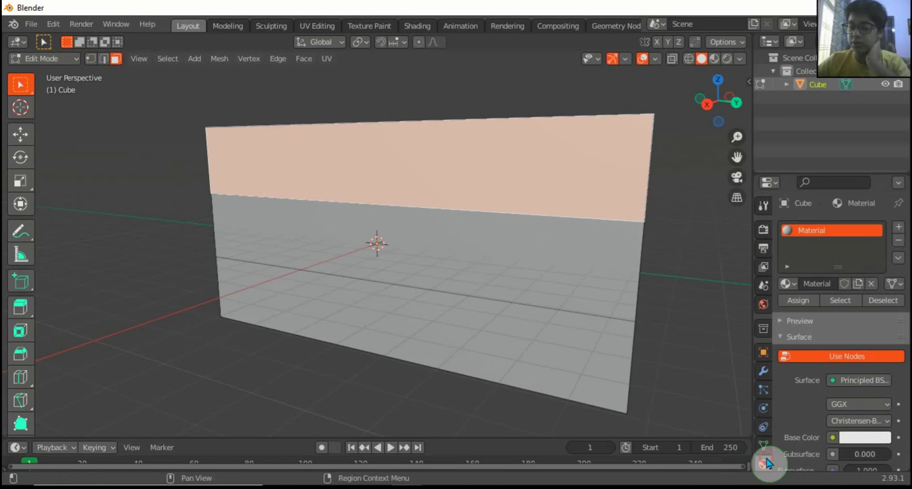
click(866, 436)
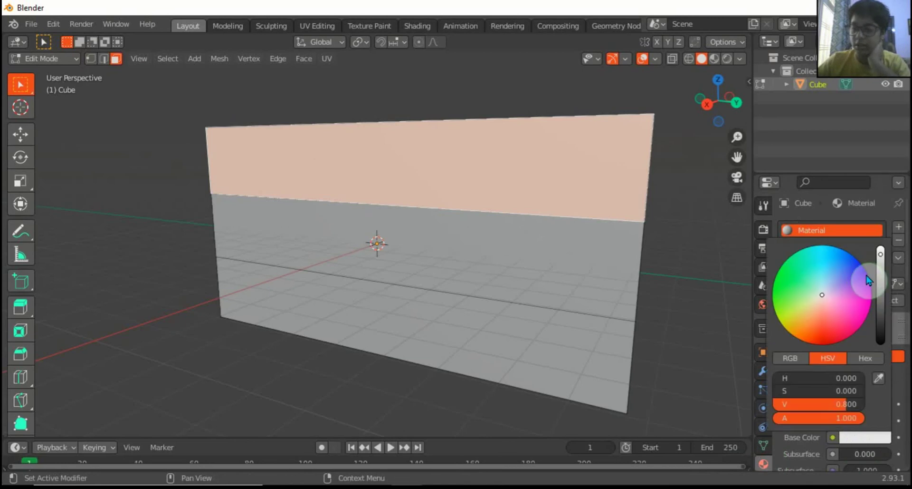
click(861, 380)
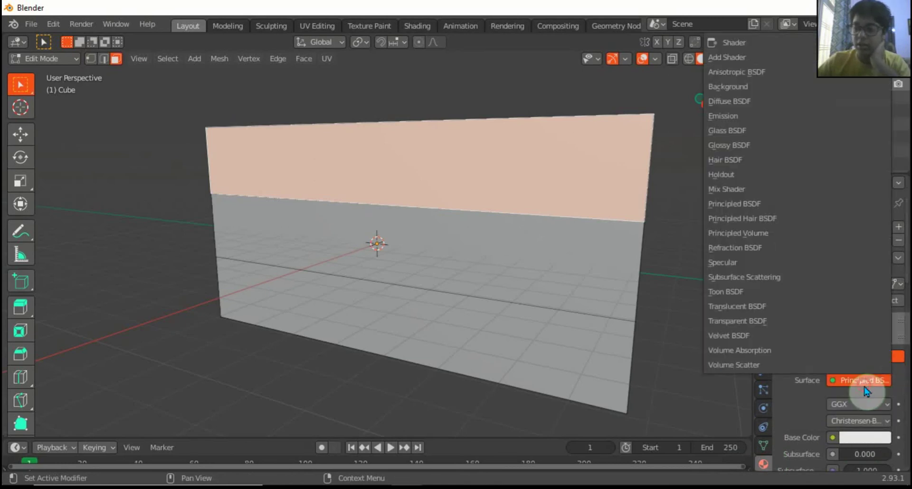
click(772, 117)
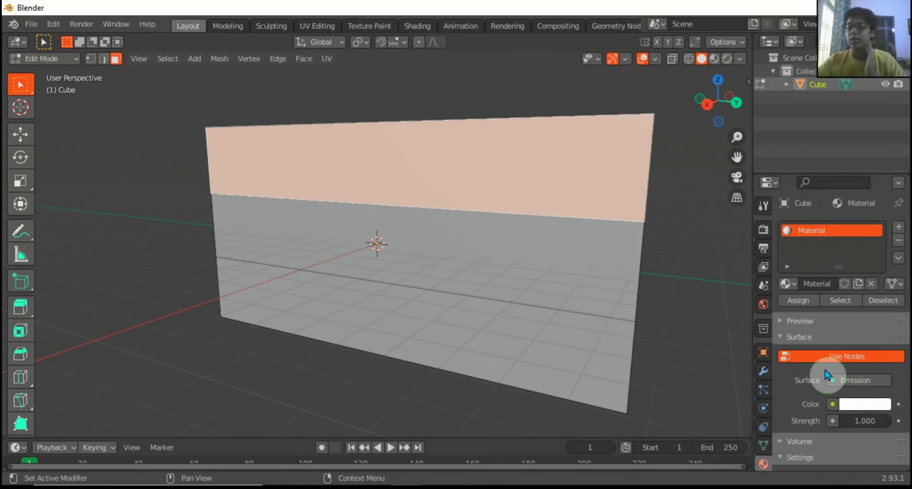
click(715, 59)
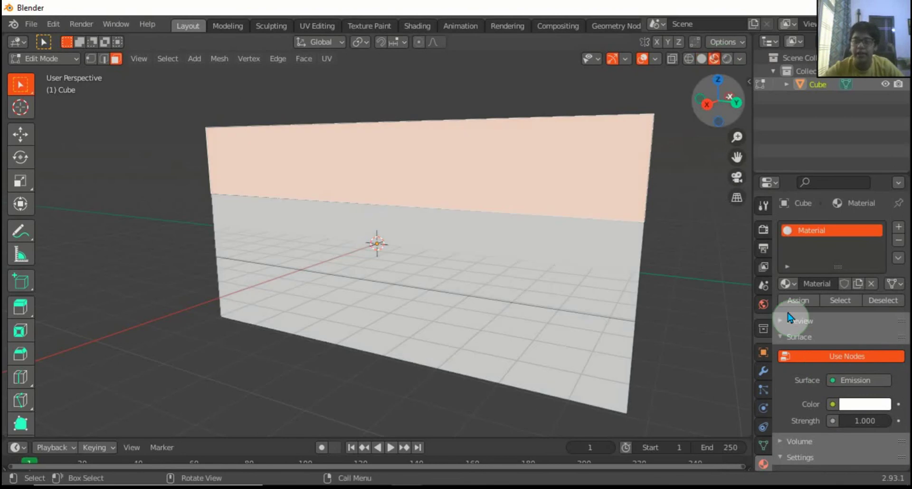
Create a second material with an orange base colour and assign it to the upper stripe
click(898, 228)
click(840, 310)
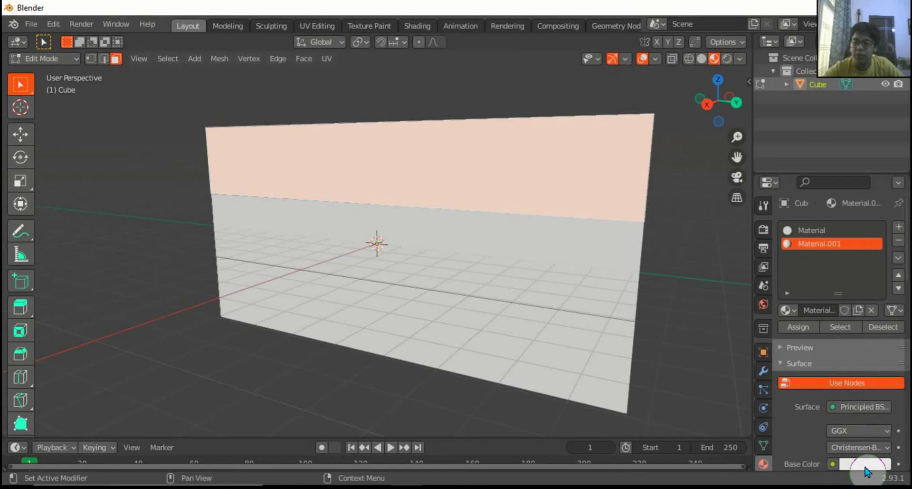
click(865, 468)
drag(820, 335, 800, 366)
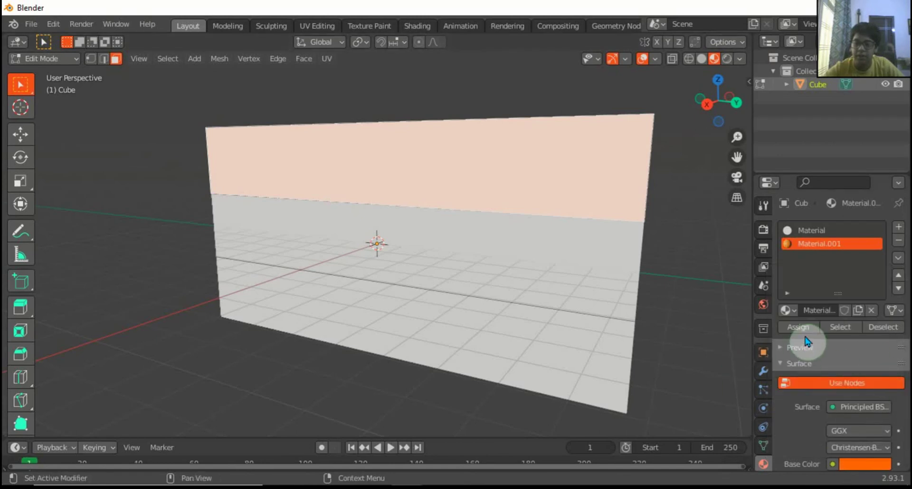
click(799, 327)
Create a third material with a green base colour (hue 0.320, saturation 1.000) and assign it to the lower stripe
click(513, 331)
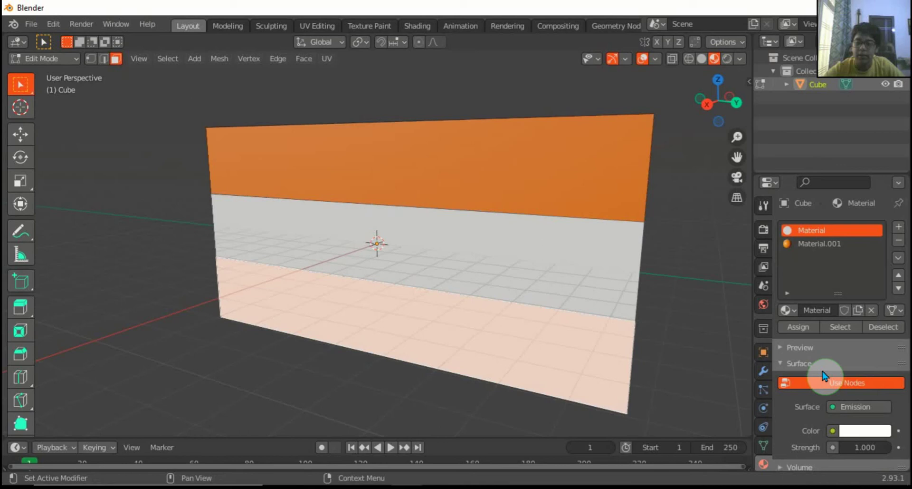
click(899, 227)
click(846, 311)
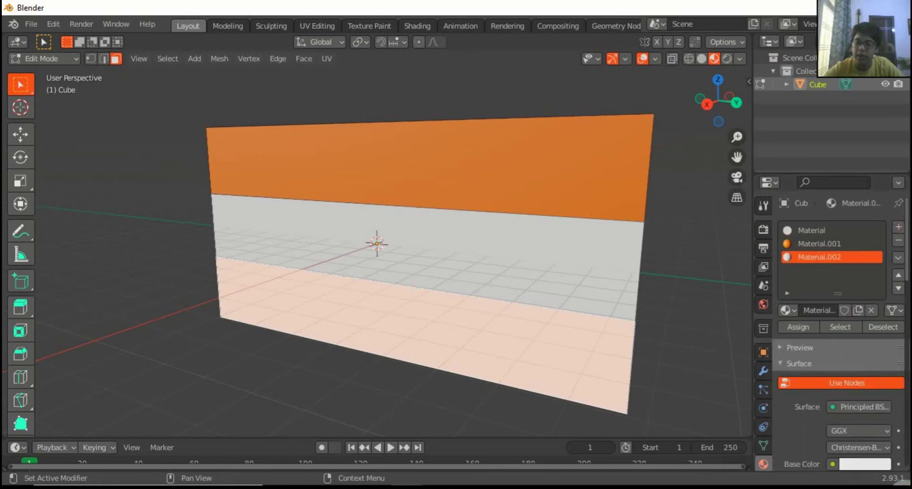
click(873, 465)
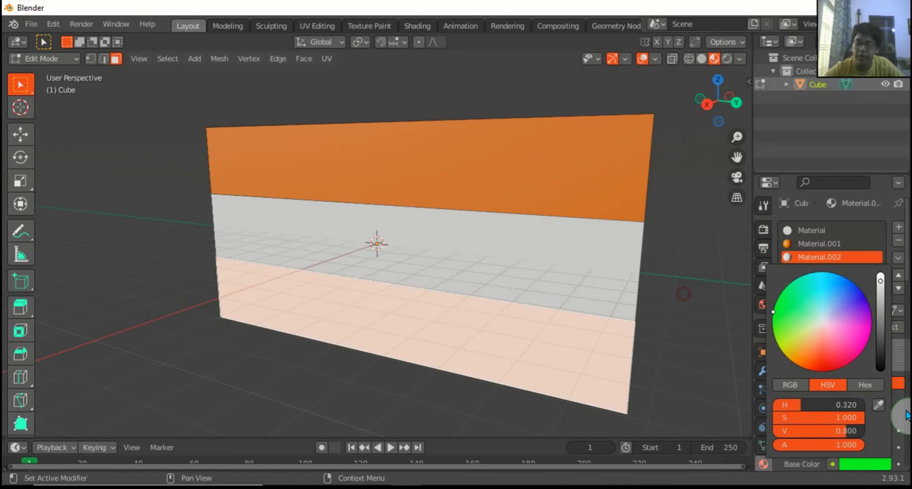
click(799, 327)
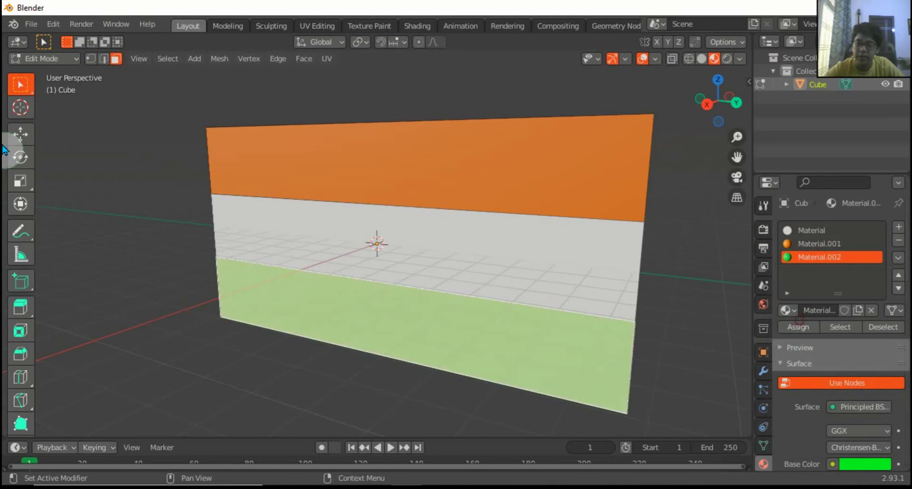
Deselect the lower stripe and return the sheet to Object Mode
click(76, 203)
click(43, 58)
click(41, 71)
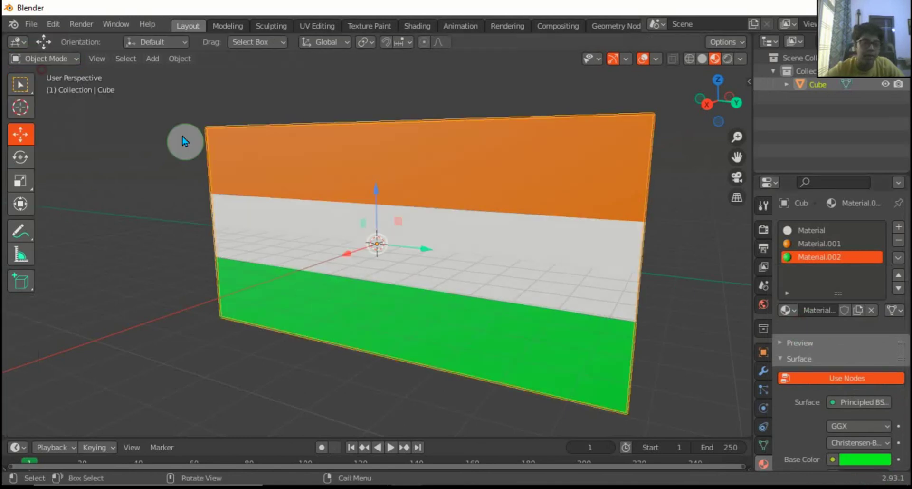
Add the image ashok.png from the Downloads folder to the scene as a reference image
key(shift+a)
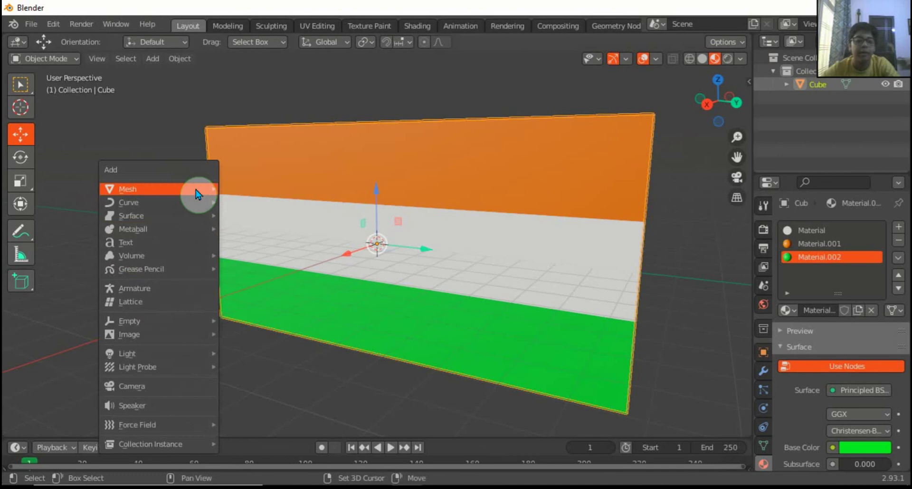
mouse_move(159, 330)
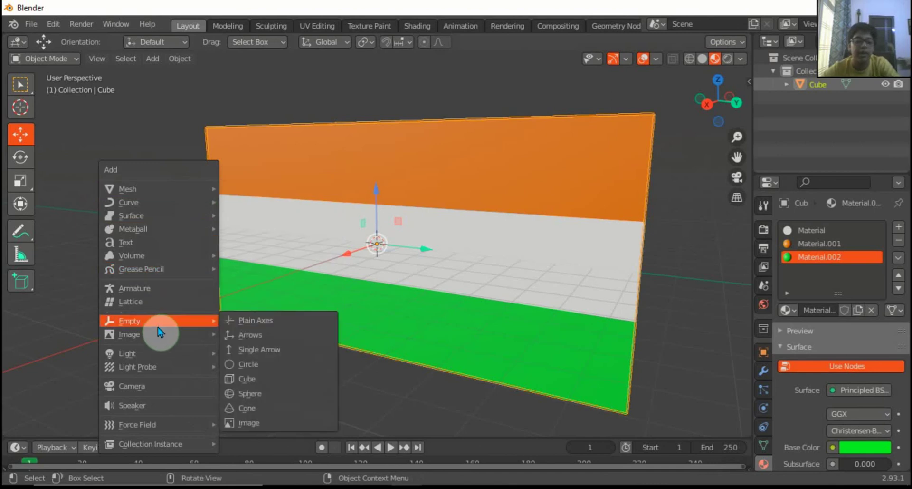
click(236, 335)
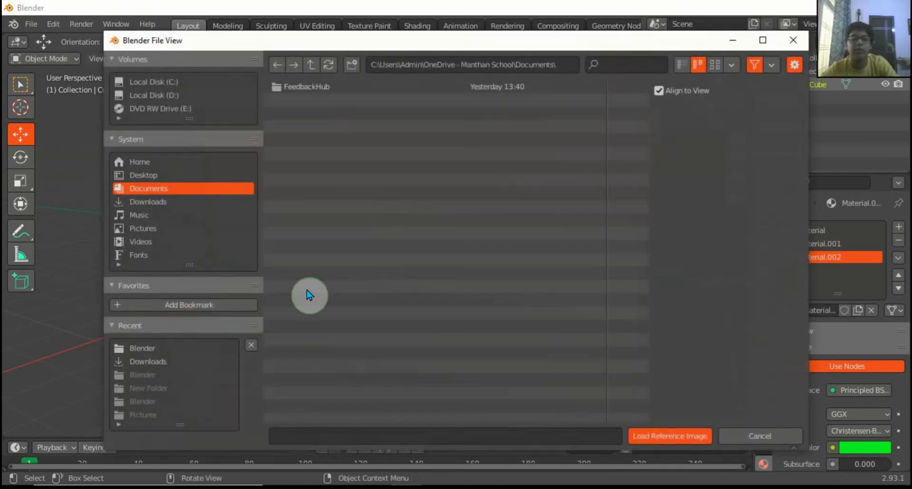
click(178, 361)
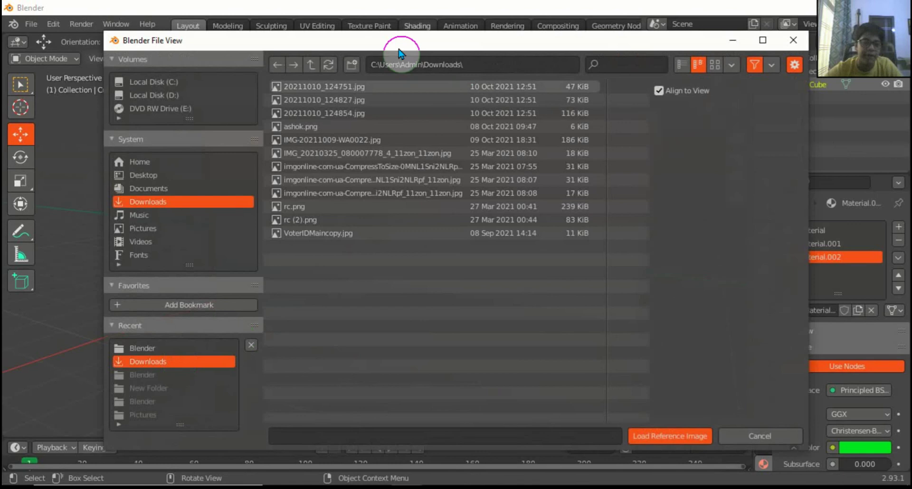
click(332, 126)
click(634, 440)
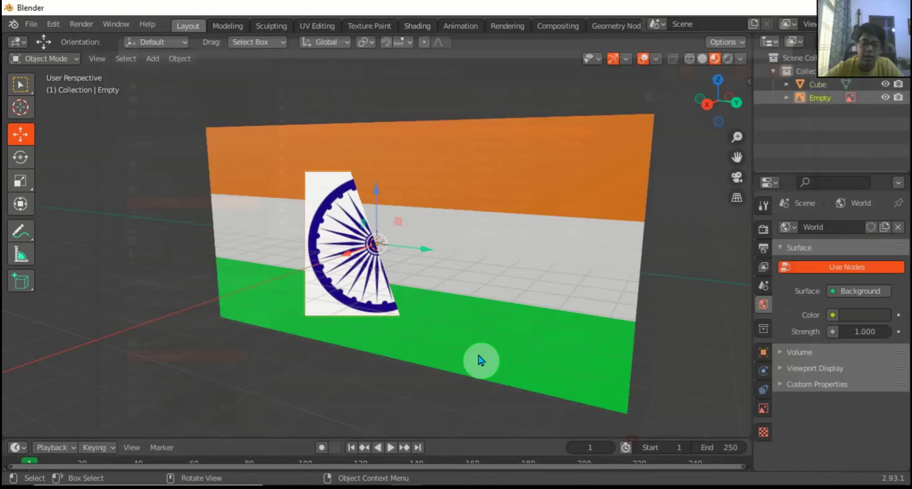
Set the reference image's rotation to 90° on X, 0° on Y and 0° on Z
drag(743, 101, 760, 413)
click(764, 350)
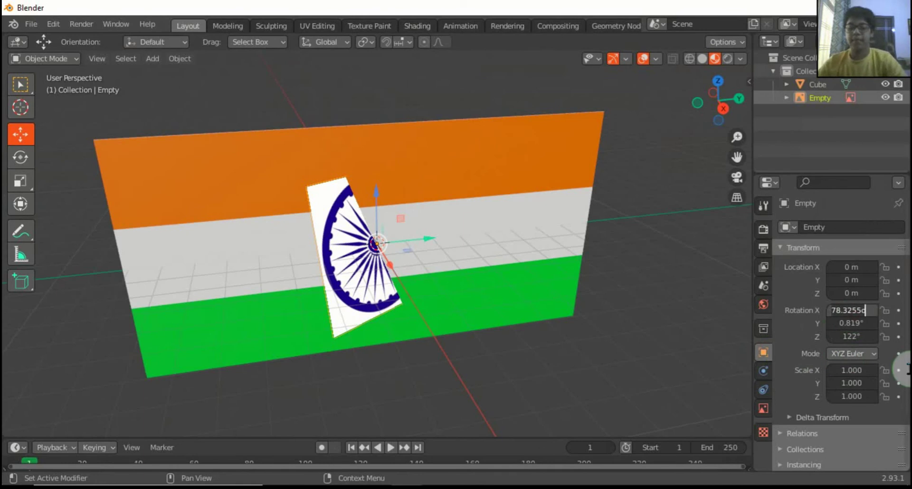
key(ctrl+a)
text(0)
key(Return)
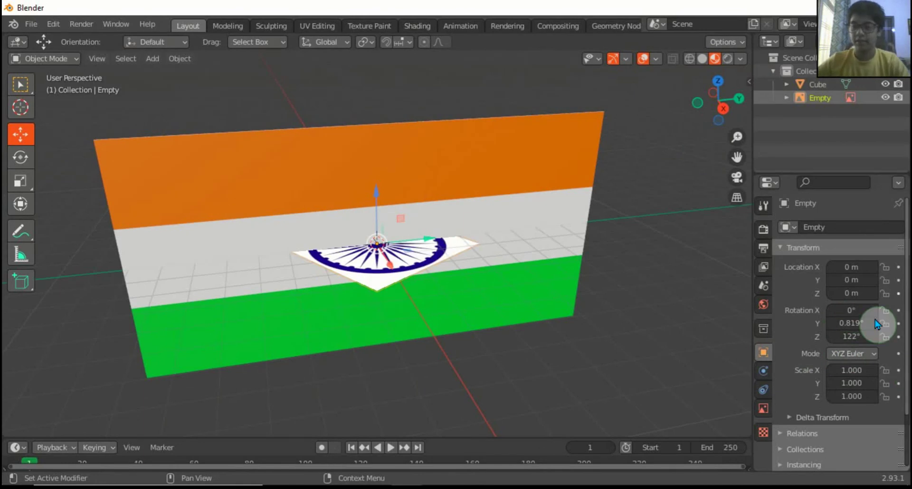
key(Return)
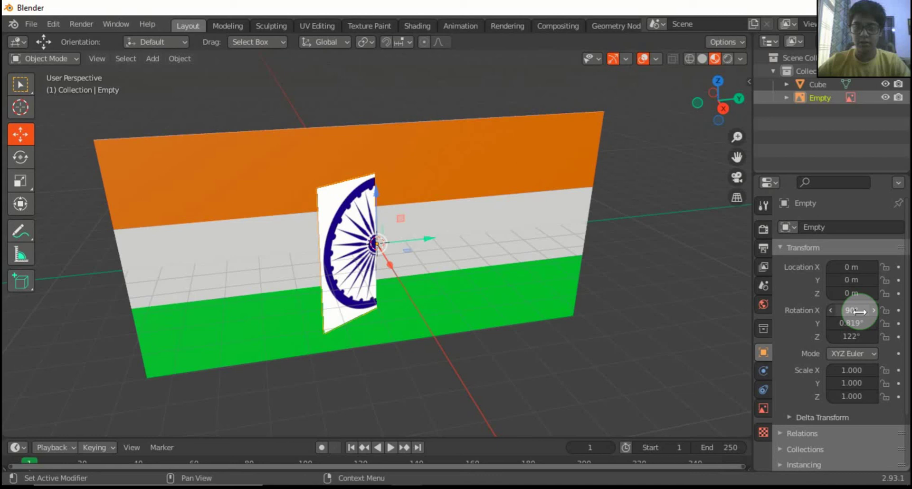
key(Return)
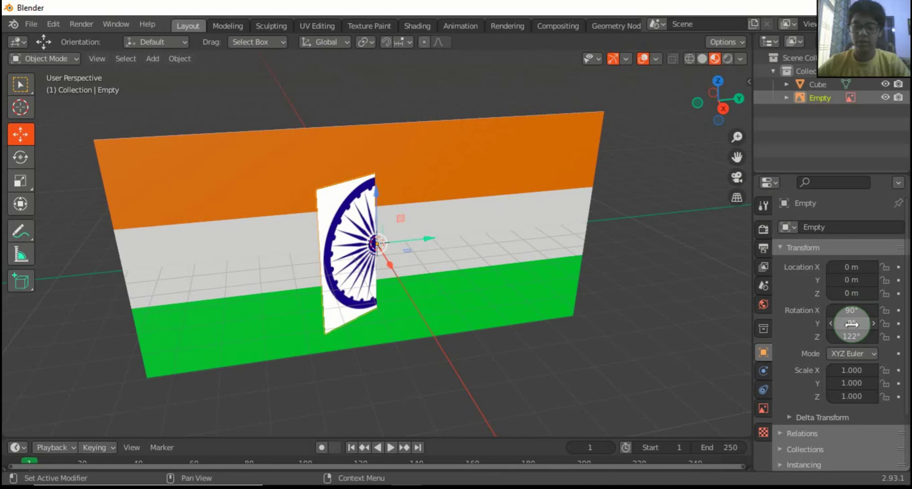
click(856, 333)
text(0)
key(Return)
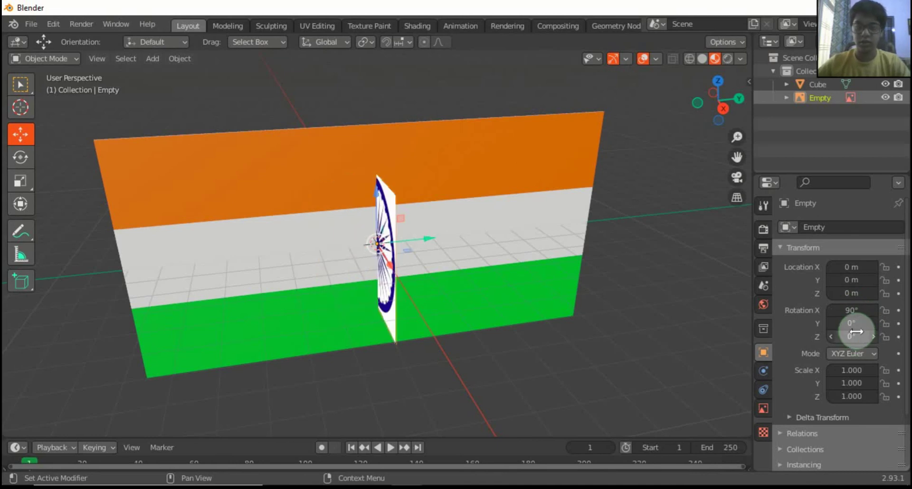
Rotate the wheel image around the Z axis to lie parallel to the flag, setting its Z rotation to -90°
drag(725, 97, 684, 109)
click(16, 180)
click(327, 261)
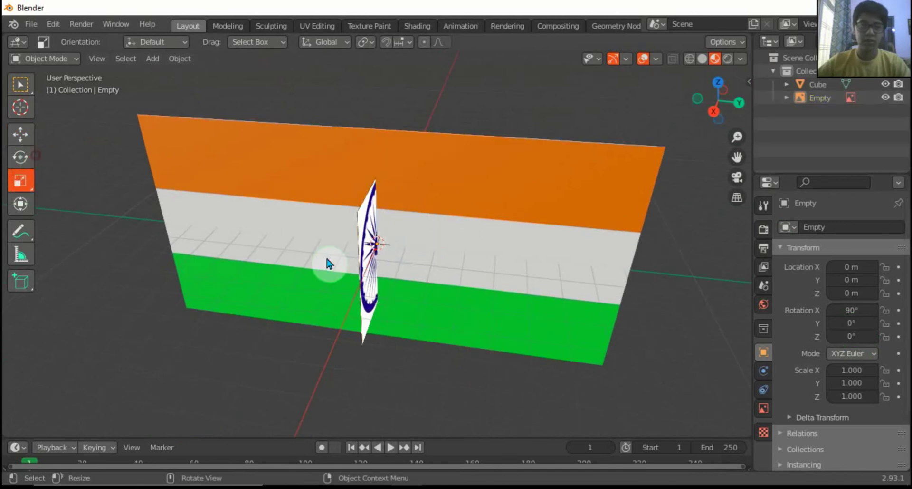
click(12, 154)
click(351, 259)
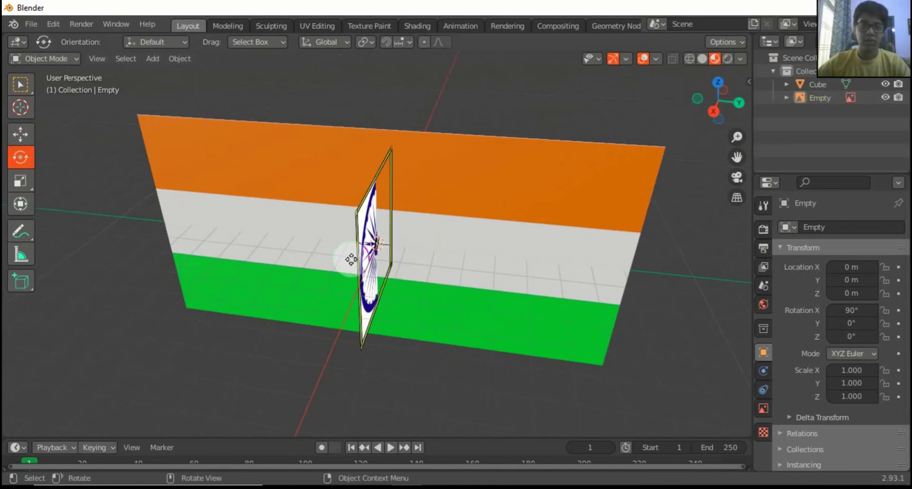
mouse_move(711, 105)
mouse_down()
mouse_move(722, 99)
mouse_move(715, 104)
mouse_up()
click(401, 285)
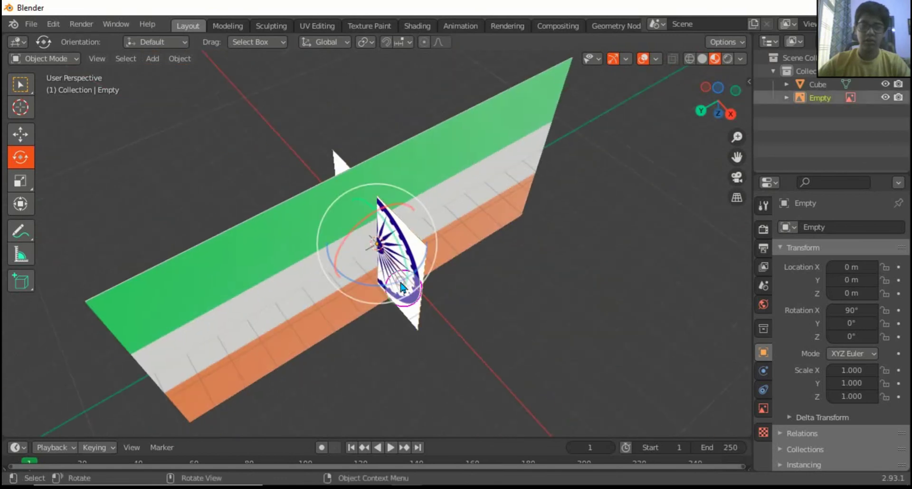
drag(397, 284, 419, 218)
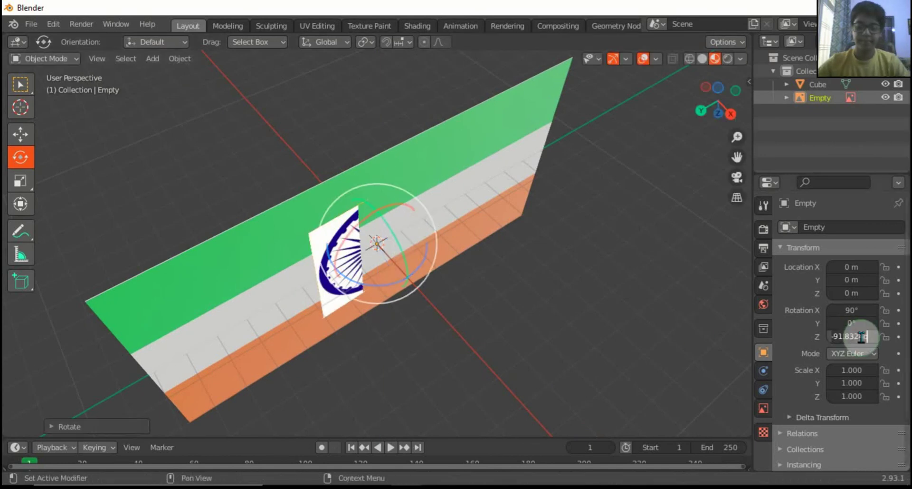
key(Return)
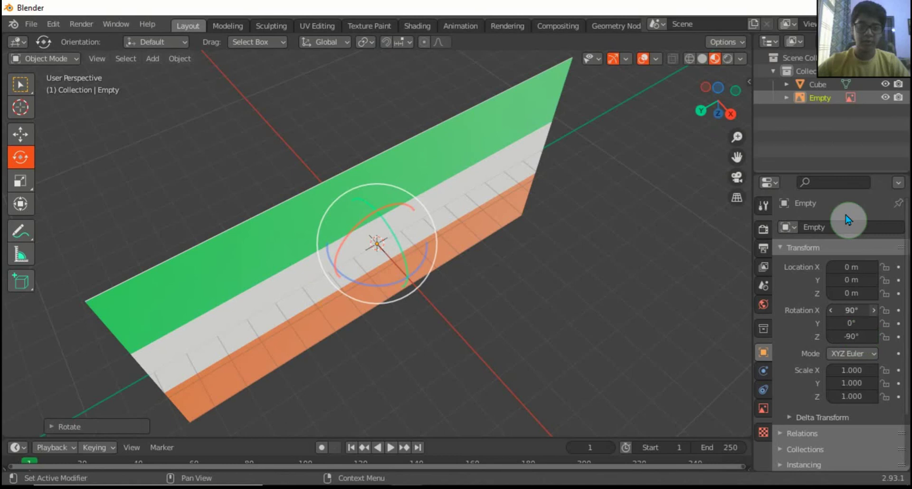
Move the wheel image about 0.14 m along X in front of the flag and shrink it vertically to the white stripe's height
drag(730, 90, 630, 102)
click(20, 134)
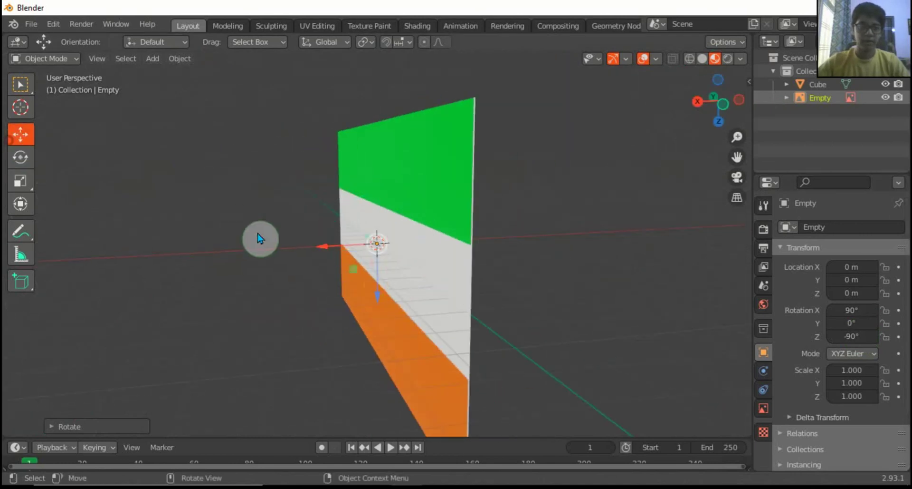
mouse_move(331, 249)
mouse_down()
mouse_move(310, 243)
mouse_move(321, 243)
mouse_up()
drag(717, 102, 666, 136)
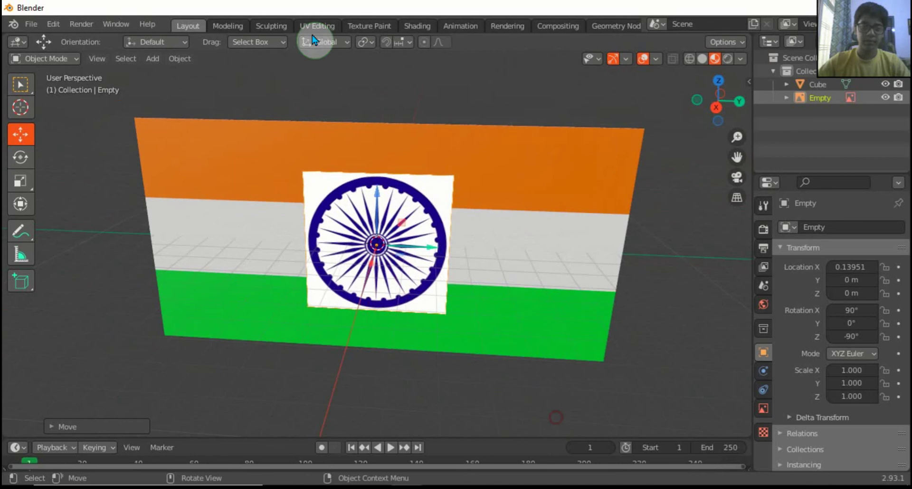
click(21, 181)
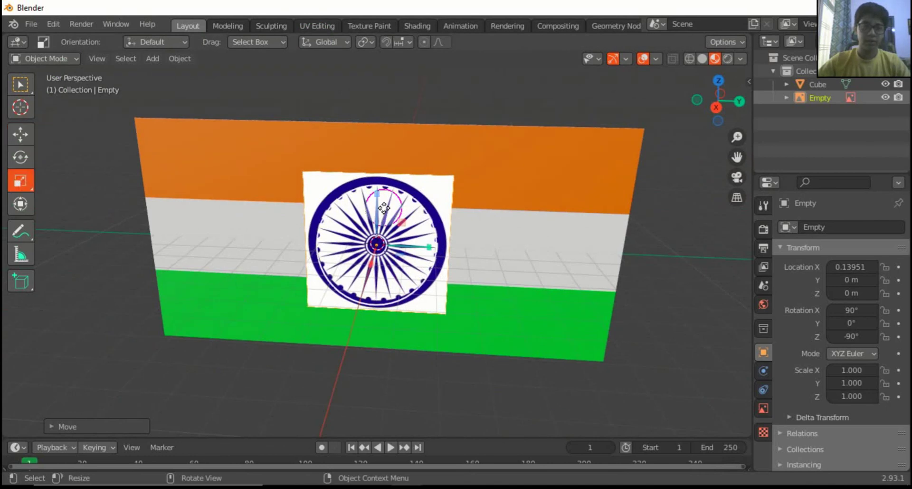
drag(373, 195, 398, 229)
Select the upper stripe's face on the flag's back in Edit Mode and assign the orange Material.001 to it
mouse_move(727, 108)
mouse_down()
mouse_move(736, 109)
mouse_move(715, 101)
mouse_move(727, 124)
mouse_move(698, 124)
mouse_move(716, 109)
mouse_up()
click(526, 210)
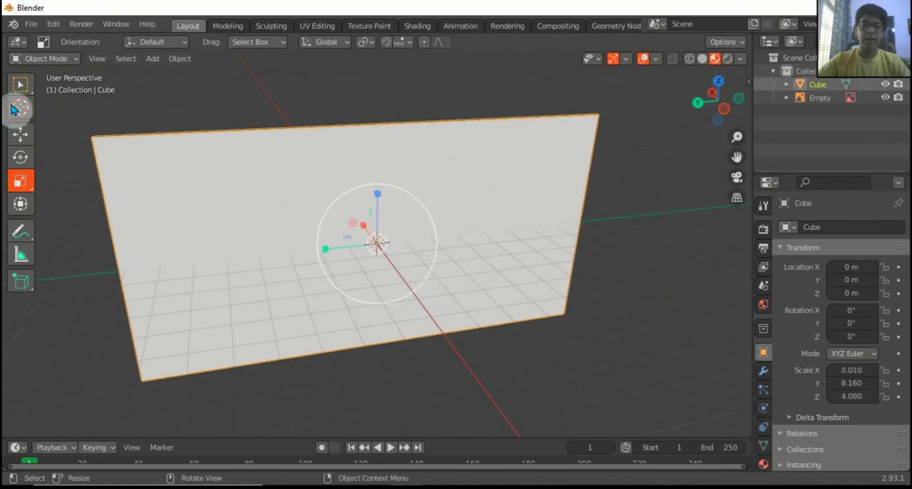
click(39, 60)
click(45, 72)
click(356, 173)
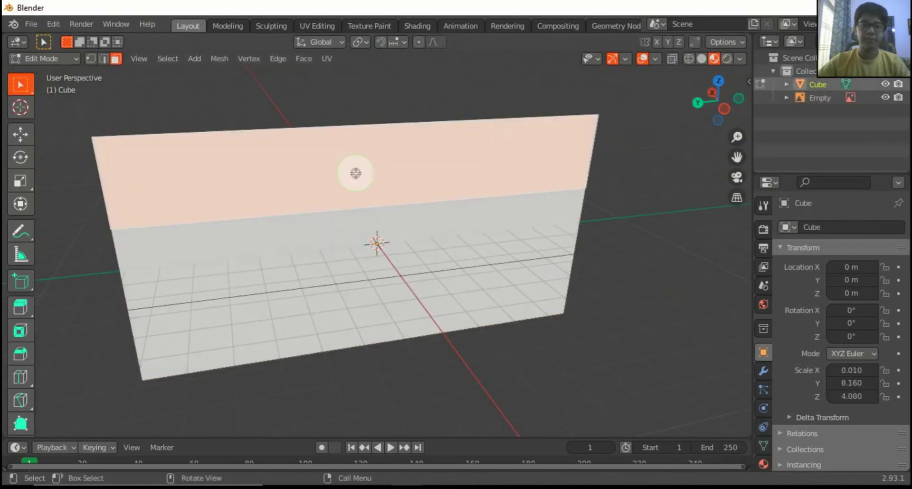
click(764, 464)
click(831, 245)
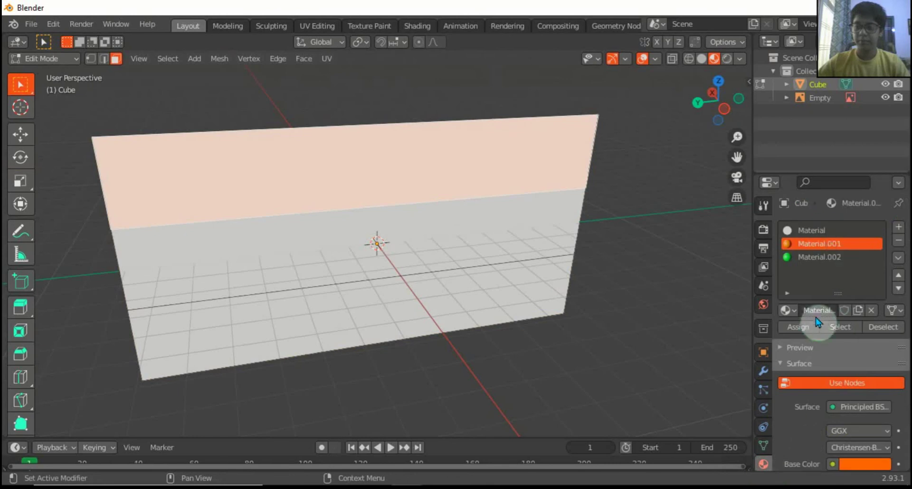
click(809, 327)
Assign the green Material.002 to the lower stripe's face on the flag's back and deselect it
click(489, 304)
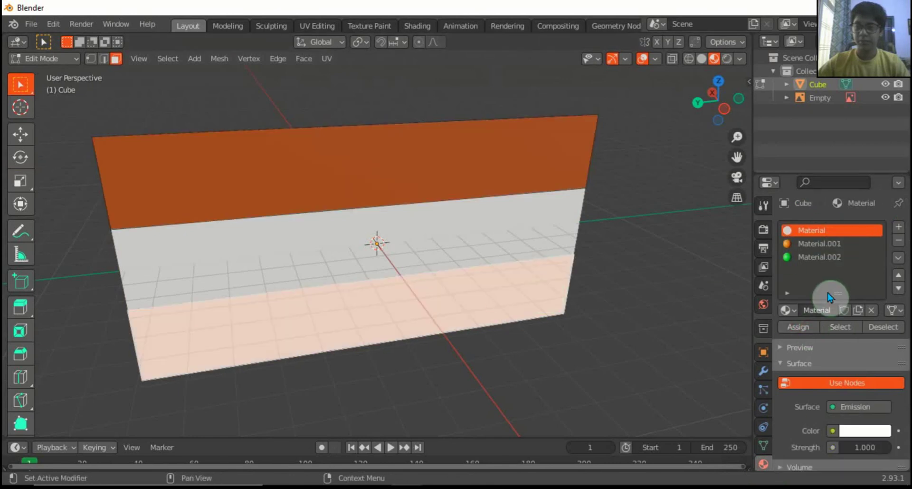
click(824, 262)
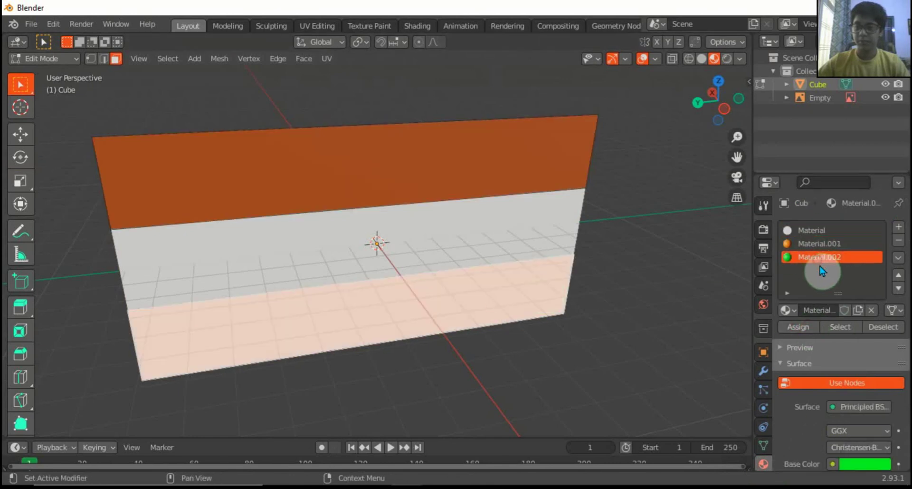
click(792, 326)
click(520, 348)
mouse_move(722, 108)
mouse_down()
mouse_move(855, 108)
mouse_move(760, 93)
mouse_move(807, 114)
mouse_move(856, 159)
mouse_move(907, 107)
mouse_move(789, 124)
mouse_move(760, 111)
mouse_move(717, 109)
mouse_up()
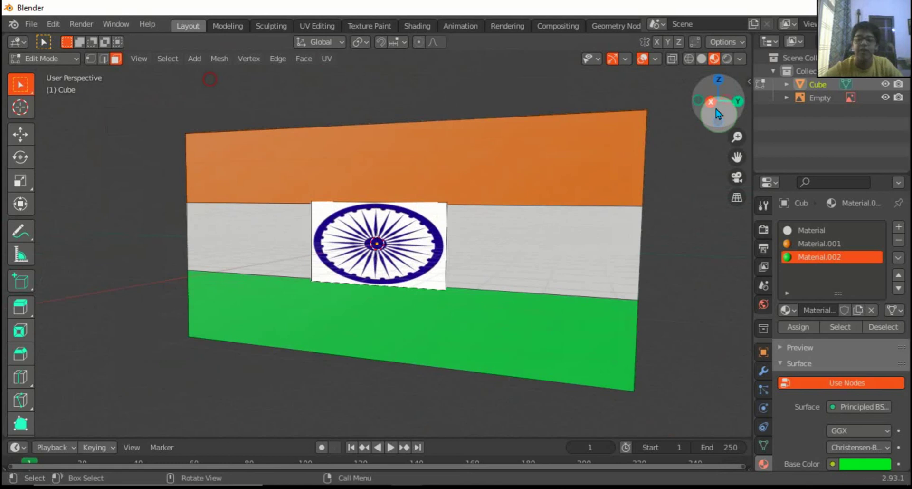